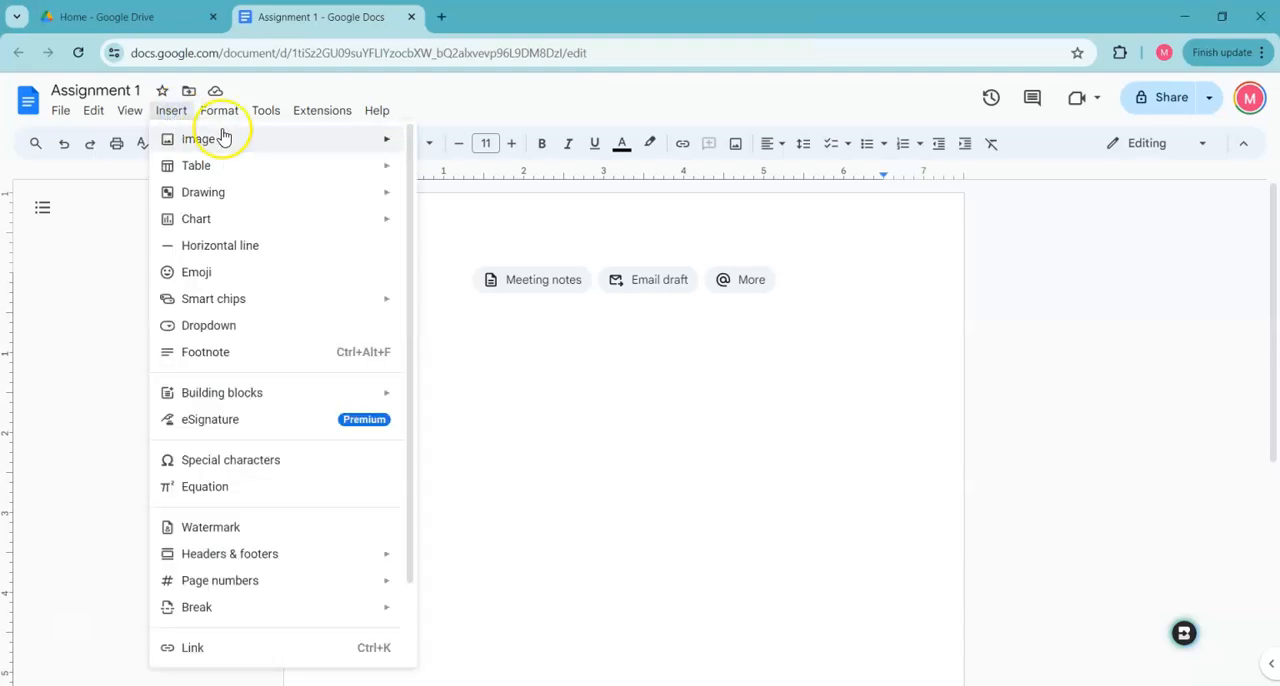
Insert a table with 2 columns and 6 rows, and enter the column headers Food Item and Cost
mouse_move(226, 170)
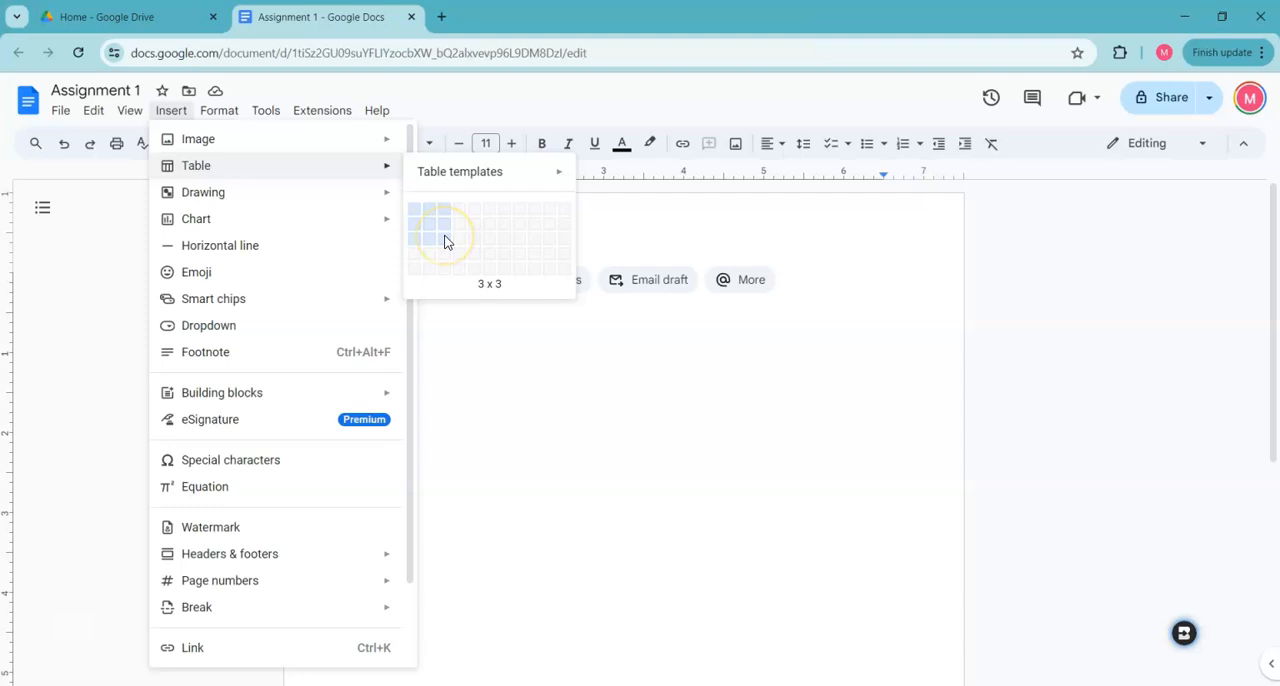
click(432, 286)
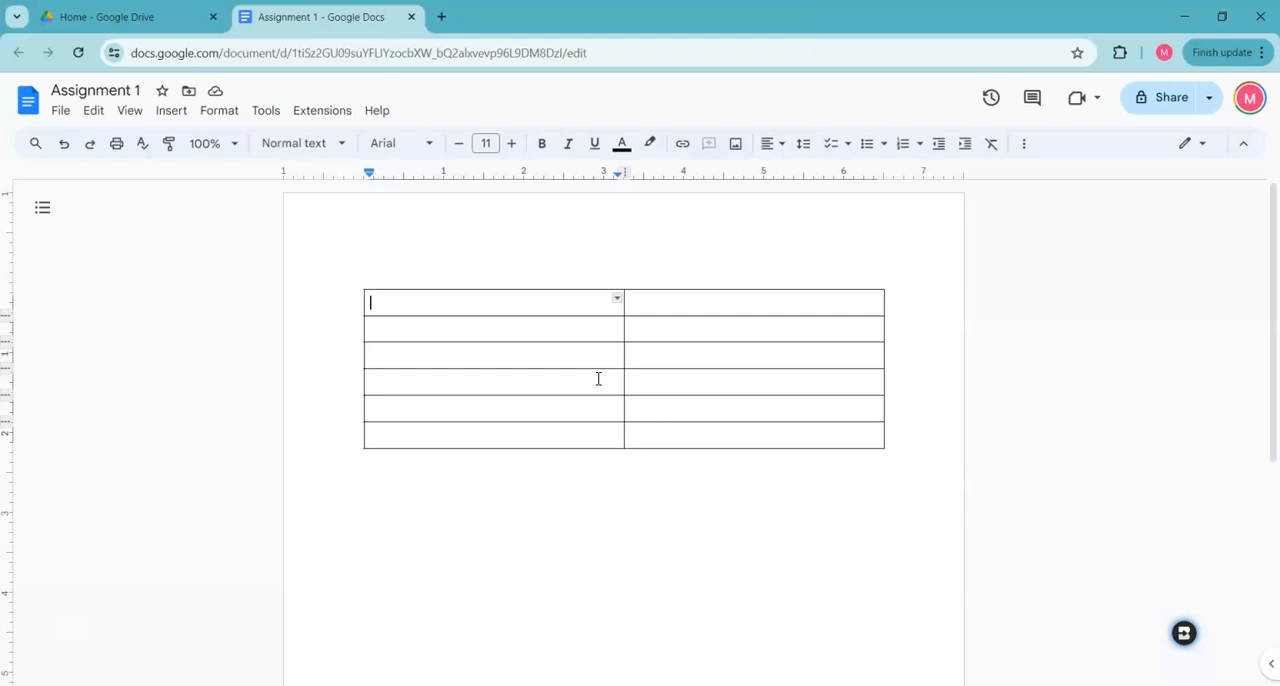
text(Food Item)
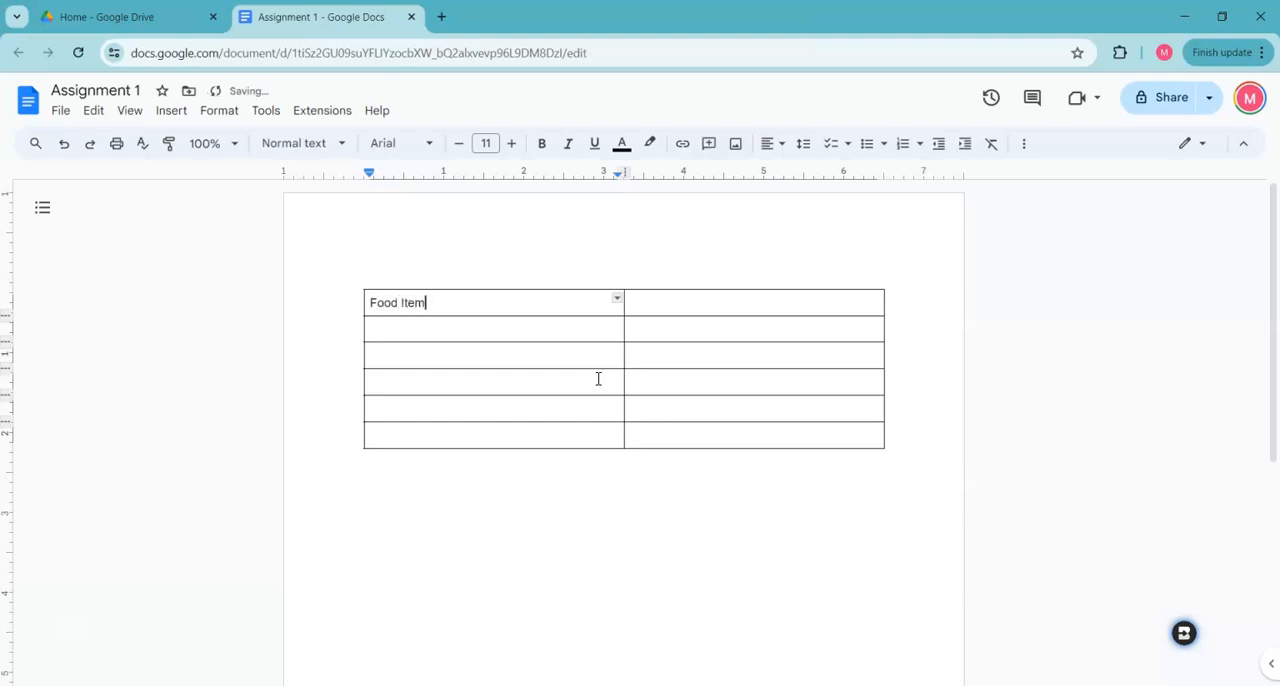
key(Tab)
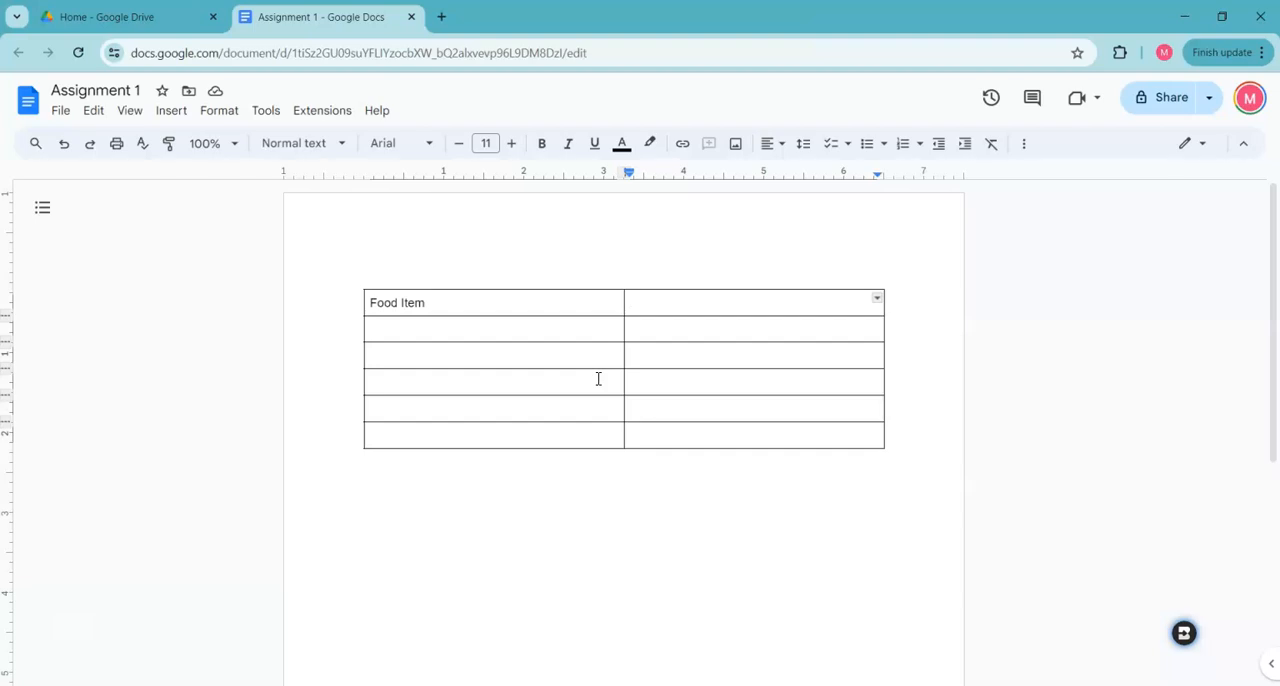
text(Cost)
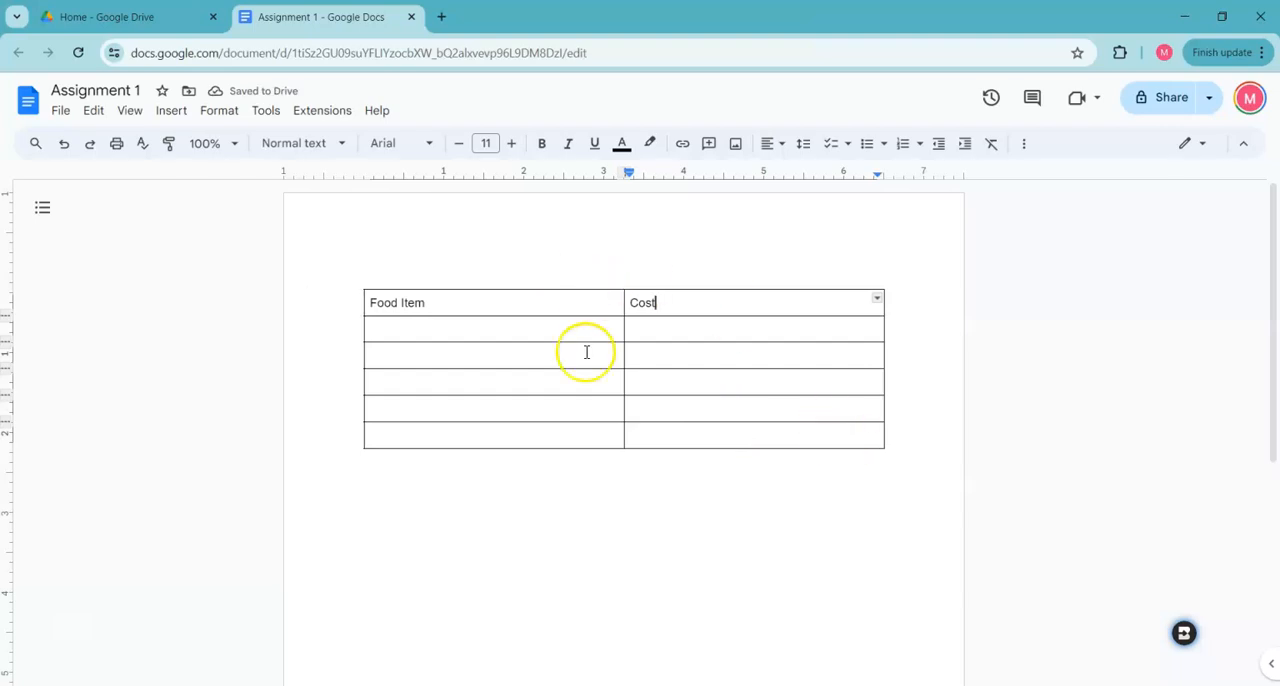
click(692, 435)
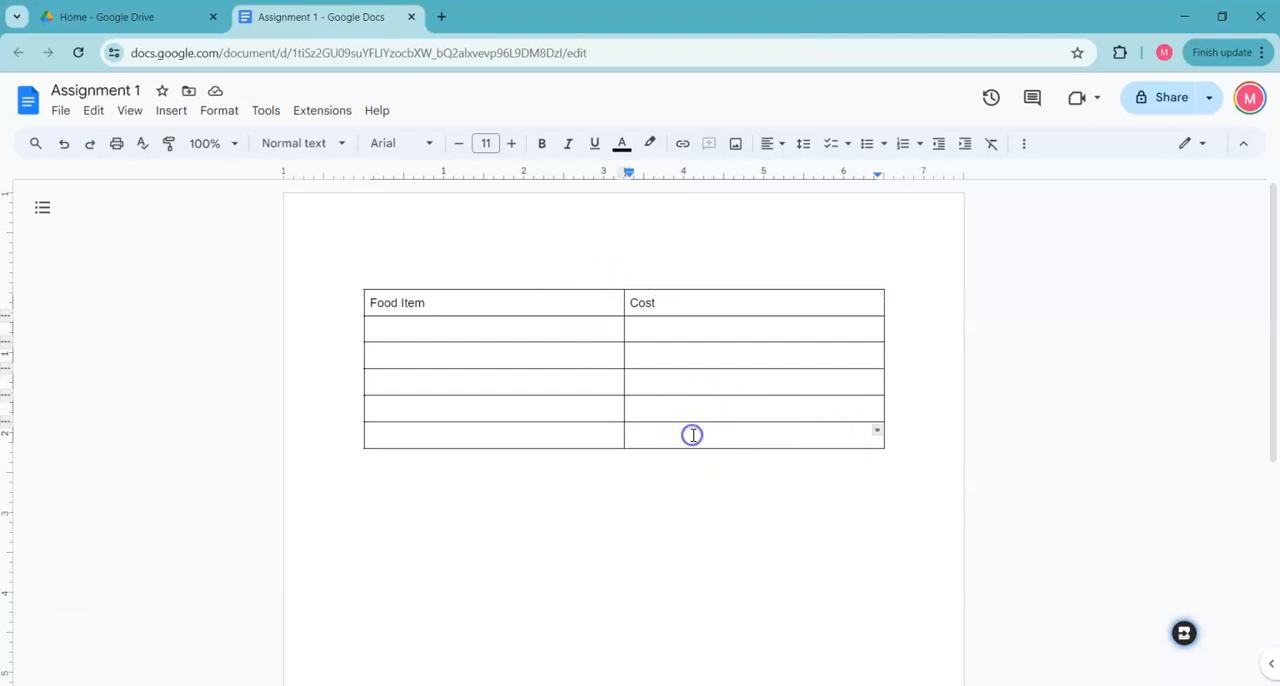
Insert an empty column to the right of the Food Item column, and delete that new column again
right_click(463, 328)
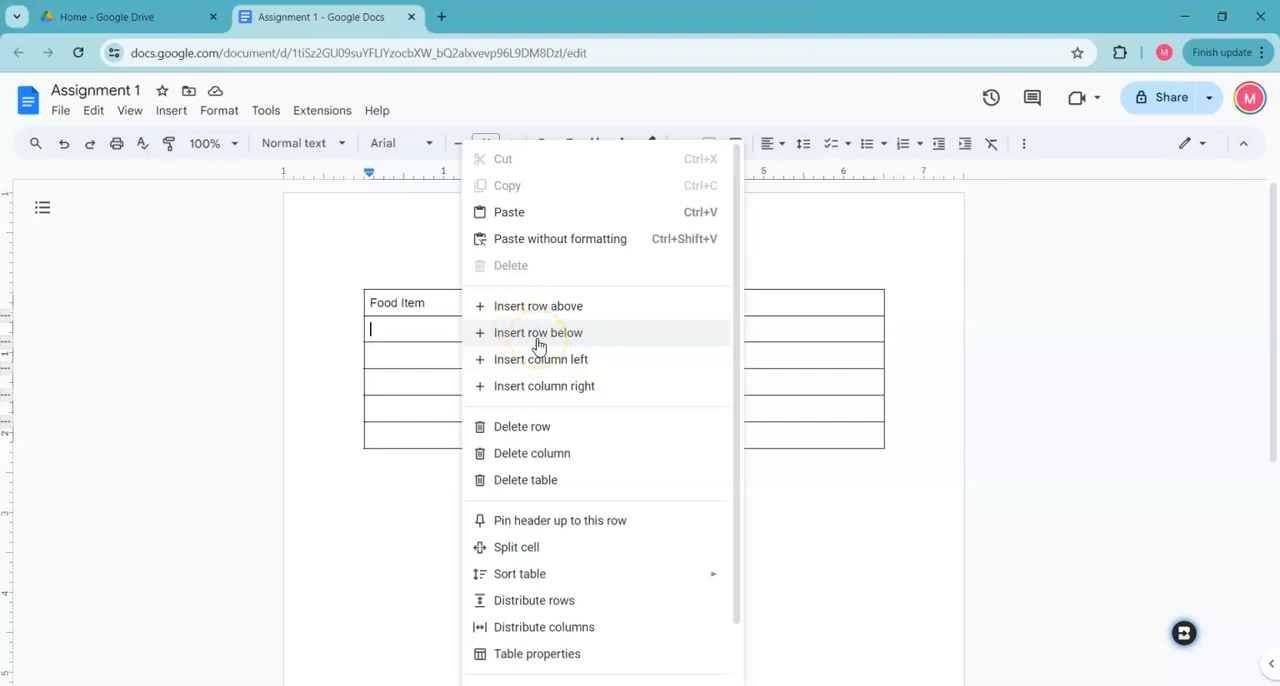
click(576, 383)
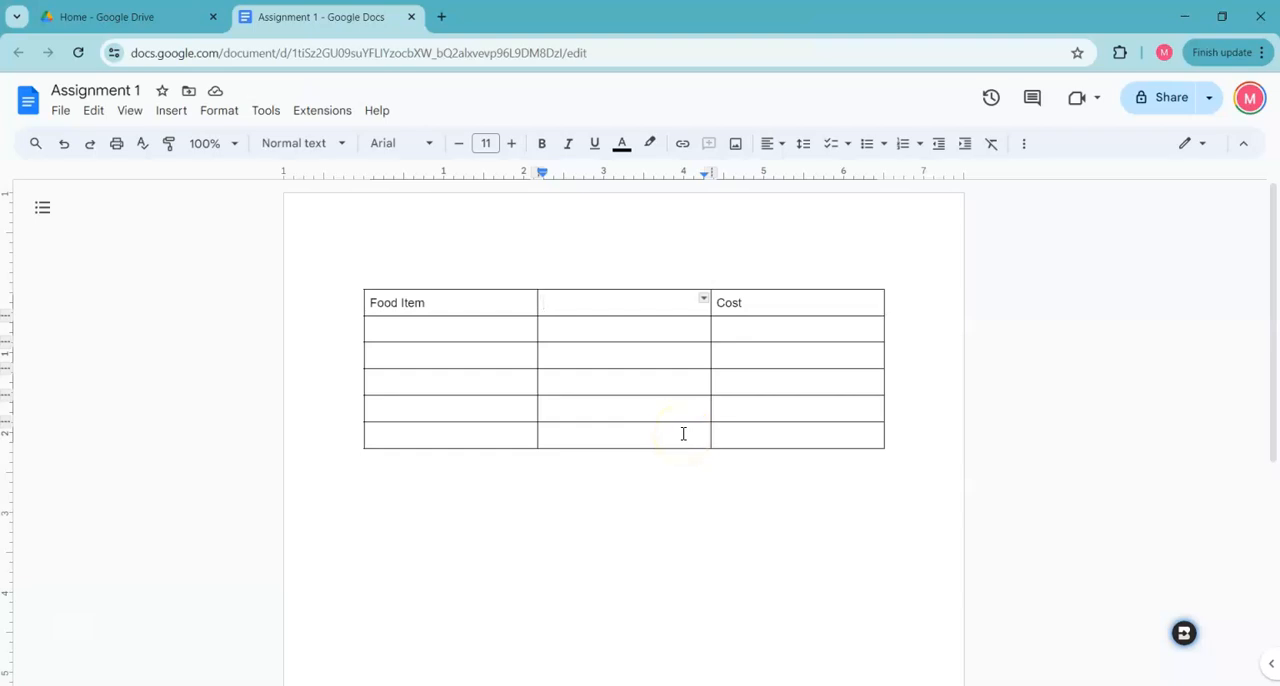
drag(700, 437, 579, 314)
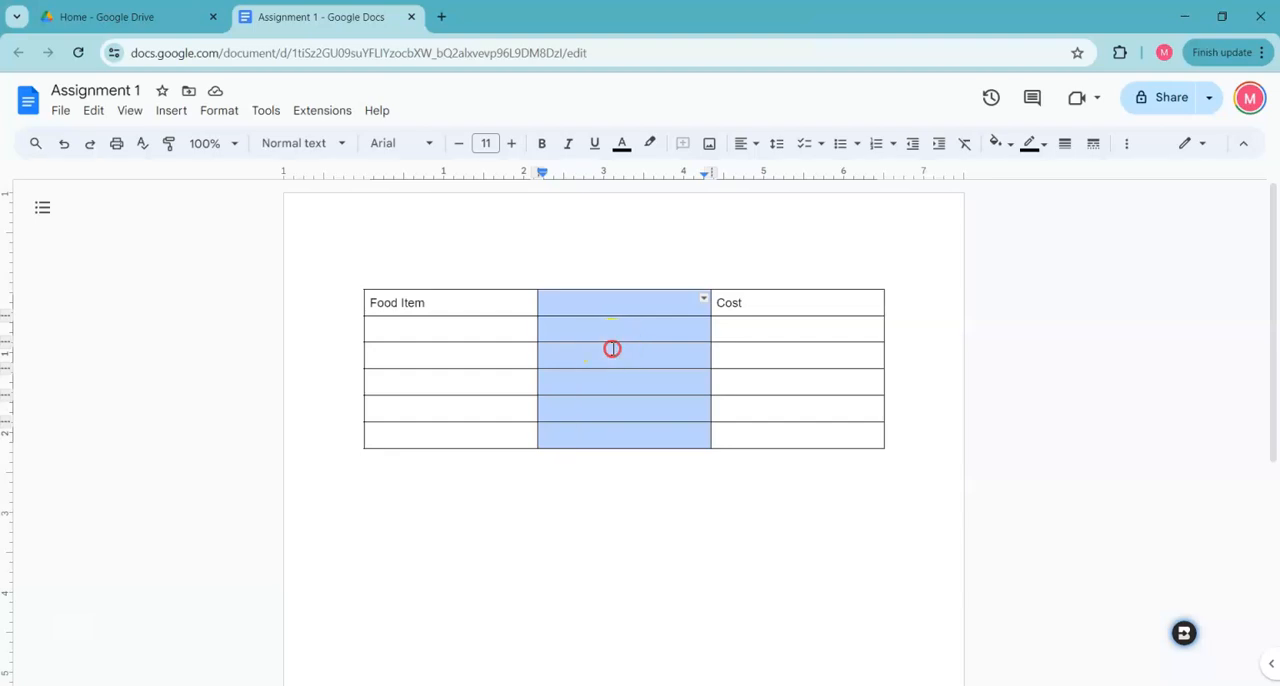
right_click(610, 351)
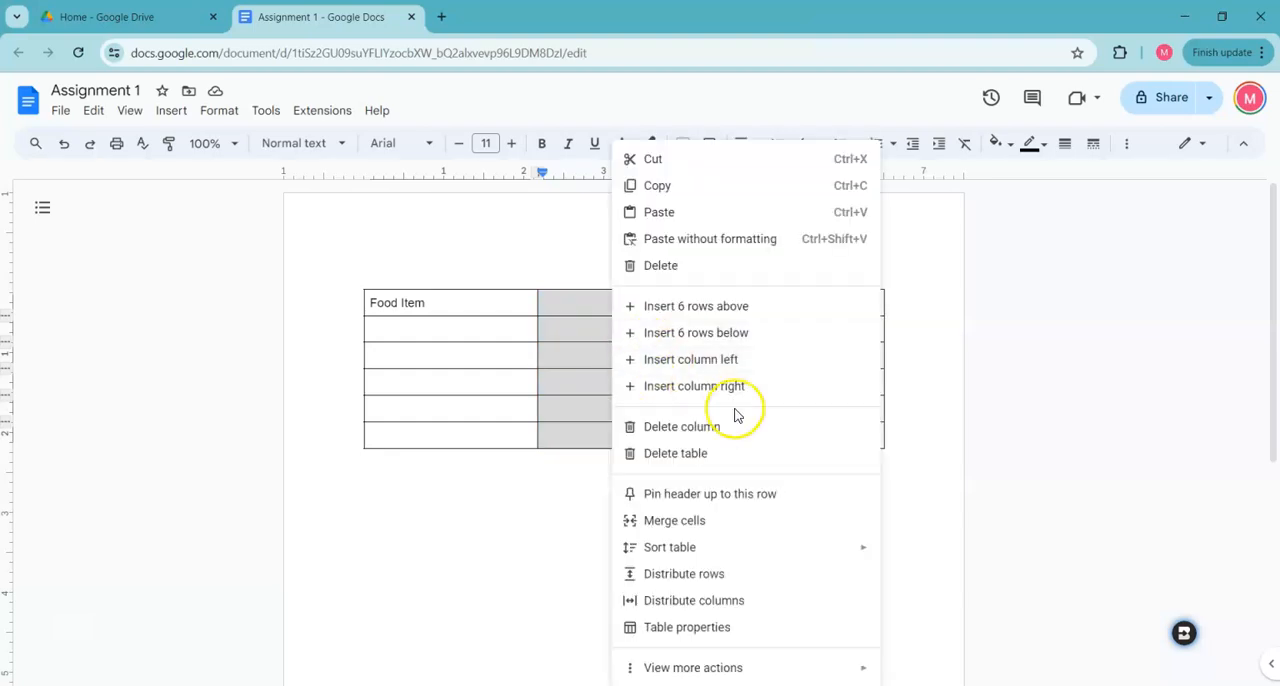
click(707, 427)
Paste the copied items and prices into the rows below the header: Milk $3.32, Eggs $3.58, Bread $3.64, Peanut Butter $3.12, Jelly $2.84
drag(514, 326, 716, 436)
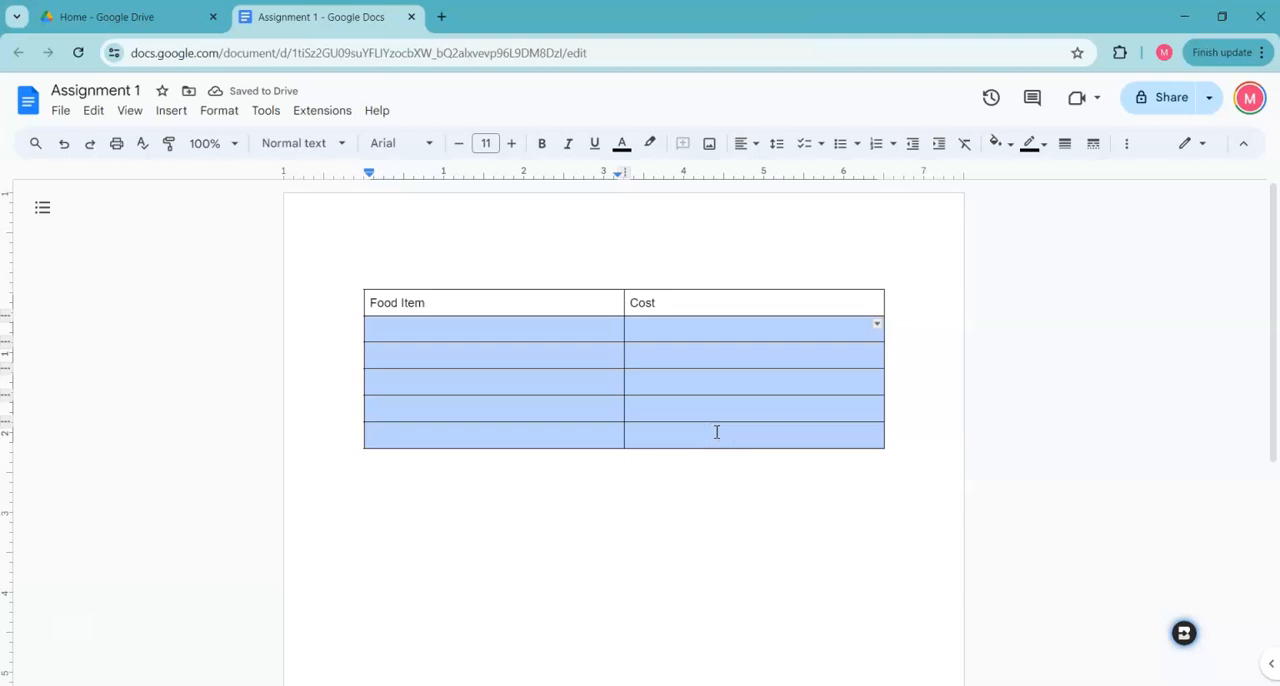
text(Milk	$3.32 Eggs	$3.58 Bread	$3.64 Peanut Butter	$3.12 Jelly	$2.84)
click(746, 442)
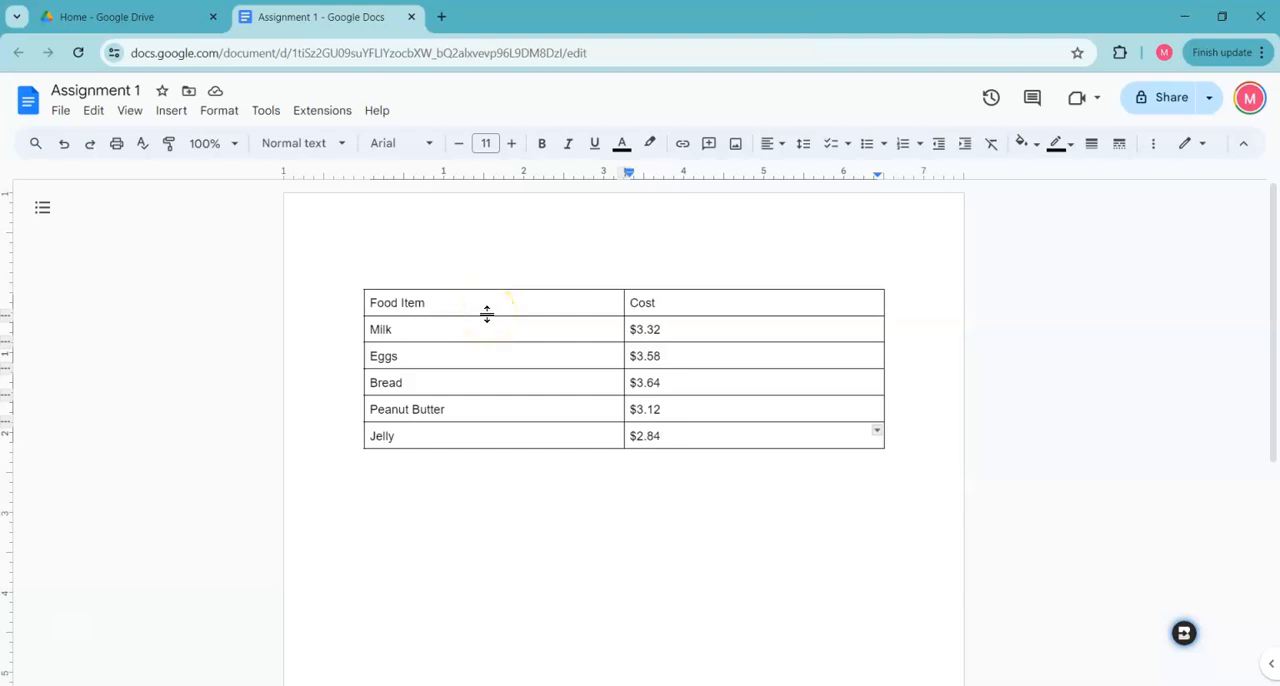
Make the header row about half again as tall and shift the divider between the two columns slightly toward Food Item
drag(487, 314, 503, 331)
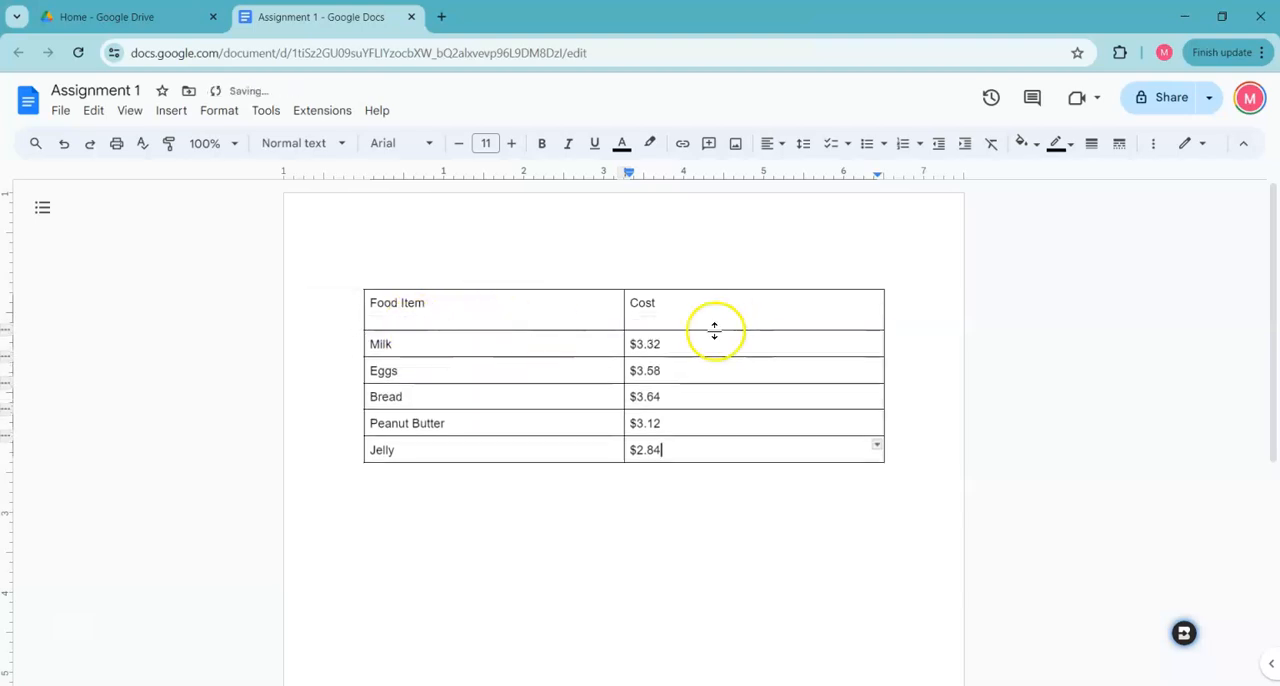
mouse_move(625, 324)
mouse_down()
mouse_move(651, 324)
mouse_move(622, 328)
mouse_up()
click(657, 328)
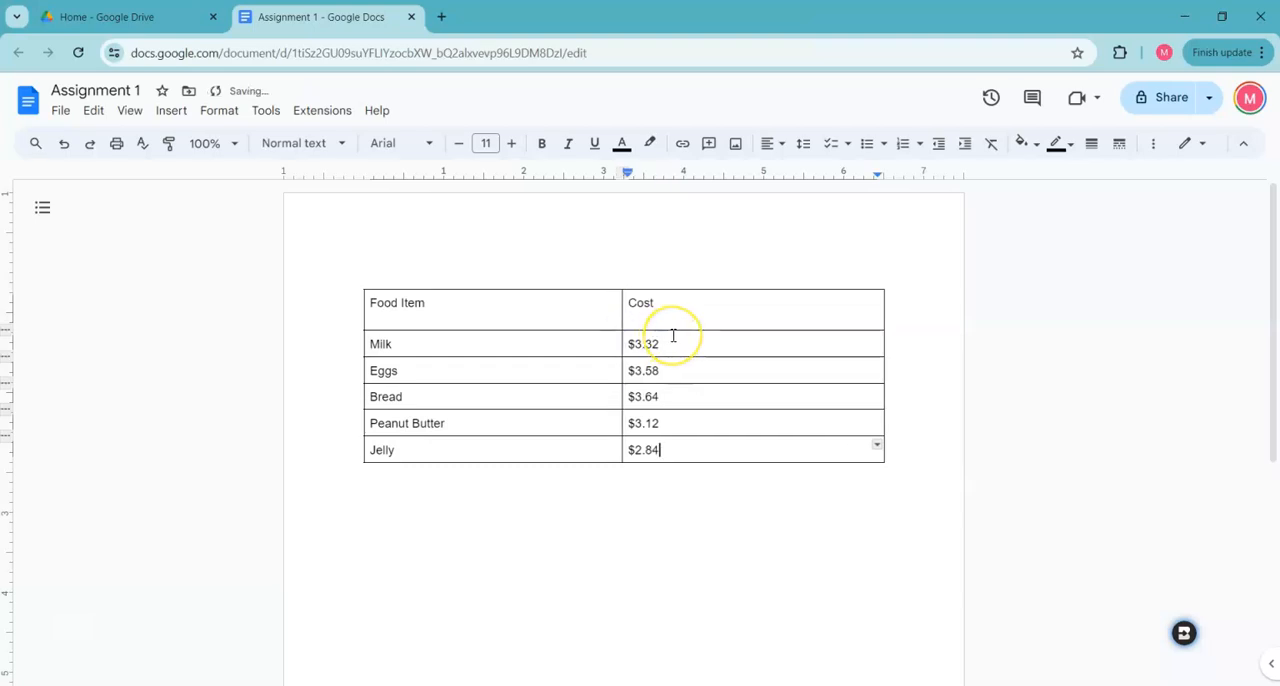
Set the vertical cell alignment of the Food Item and Cost header row to Middle in the table properties
mouse_move(672, 307)
drag(693, 305, 560, 301)
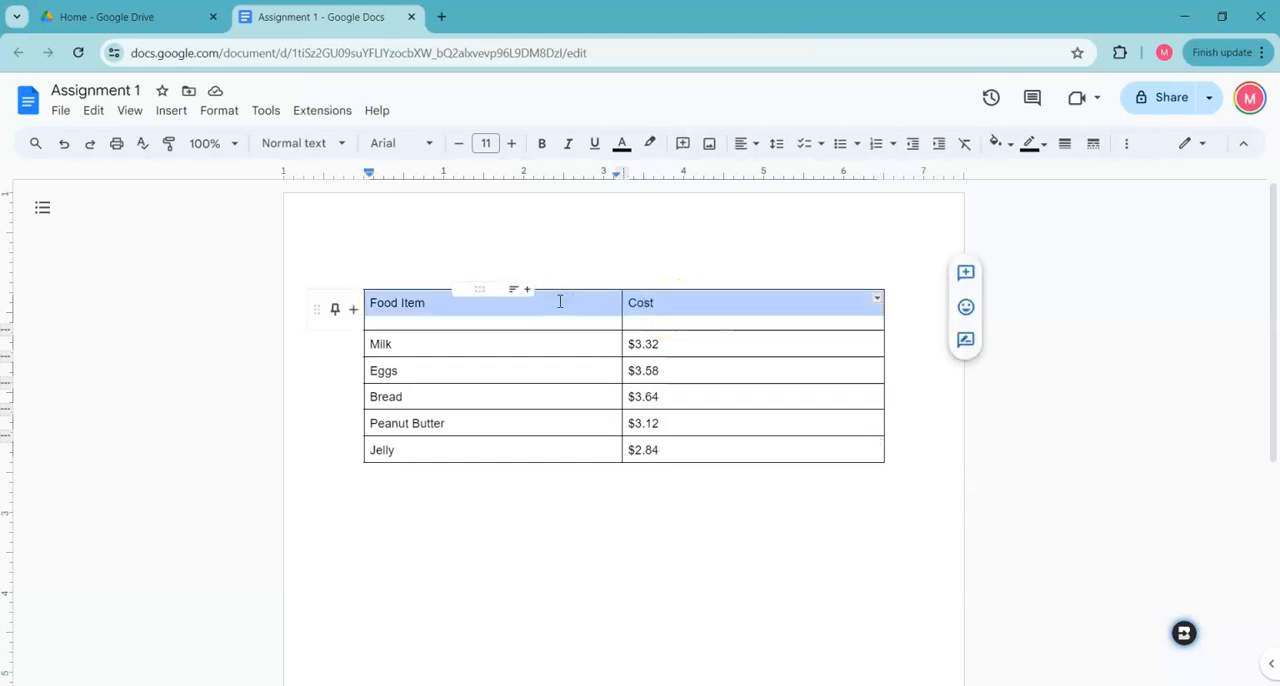
right_click(559, 304)
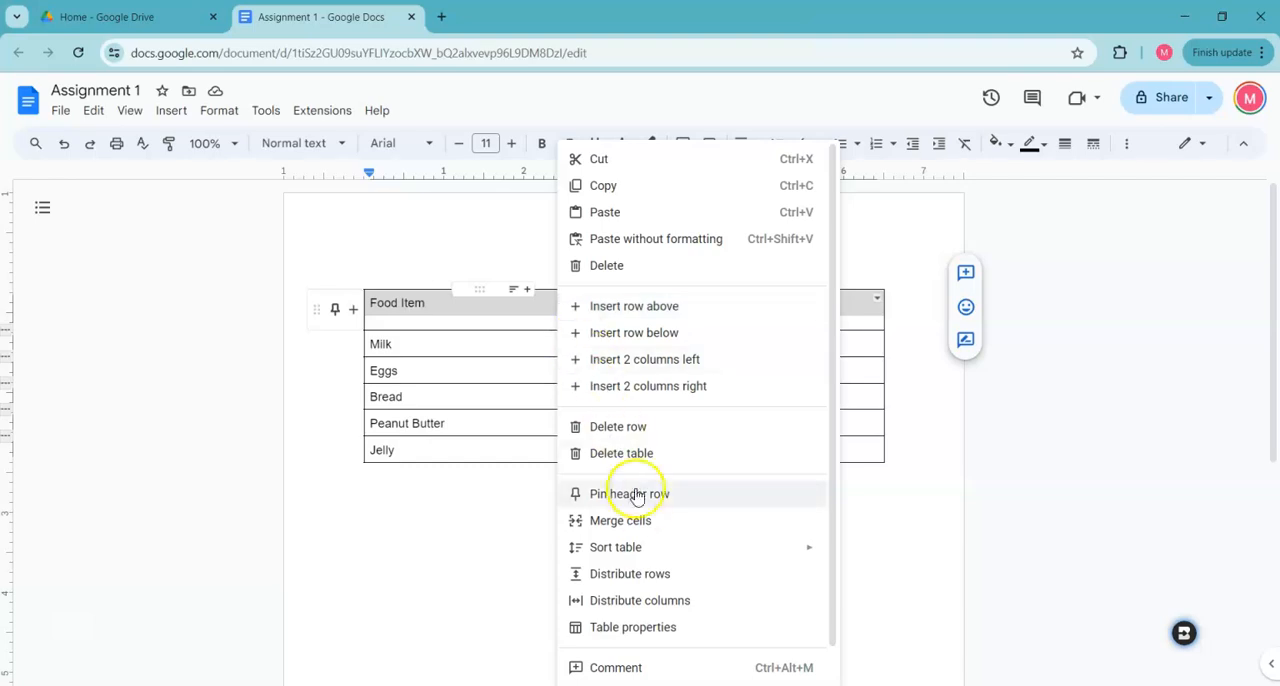
click(659, 627)
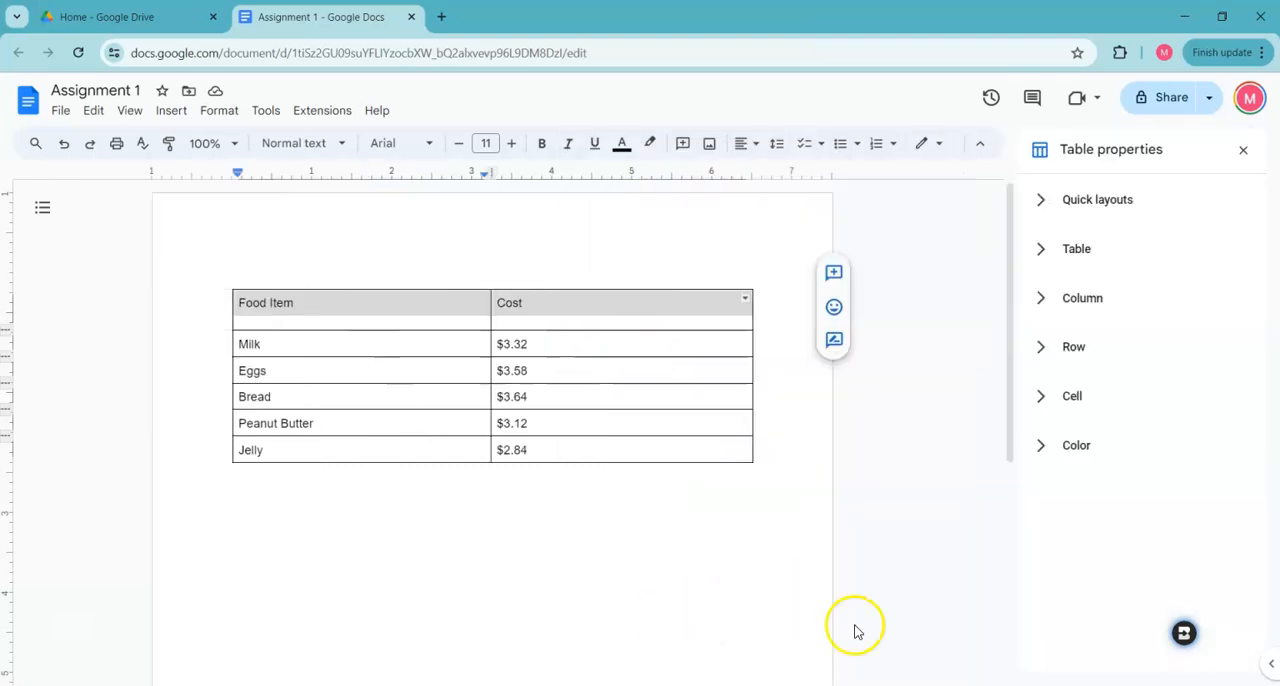
click(1103, 395)
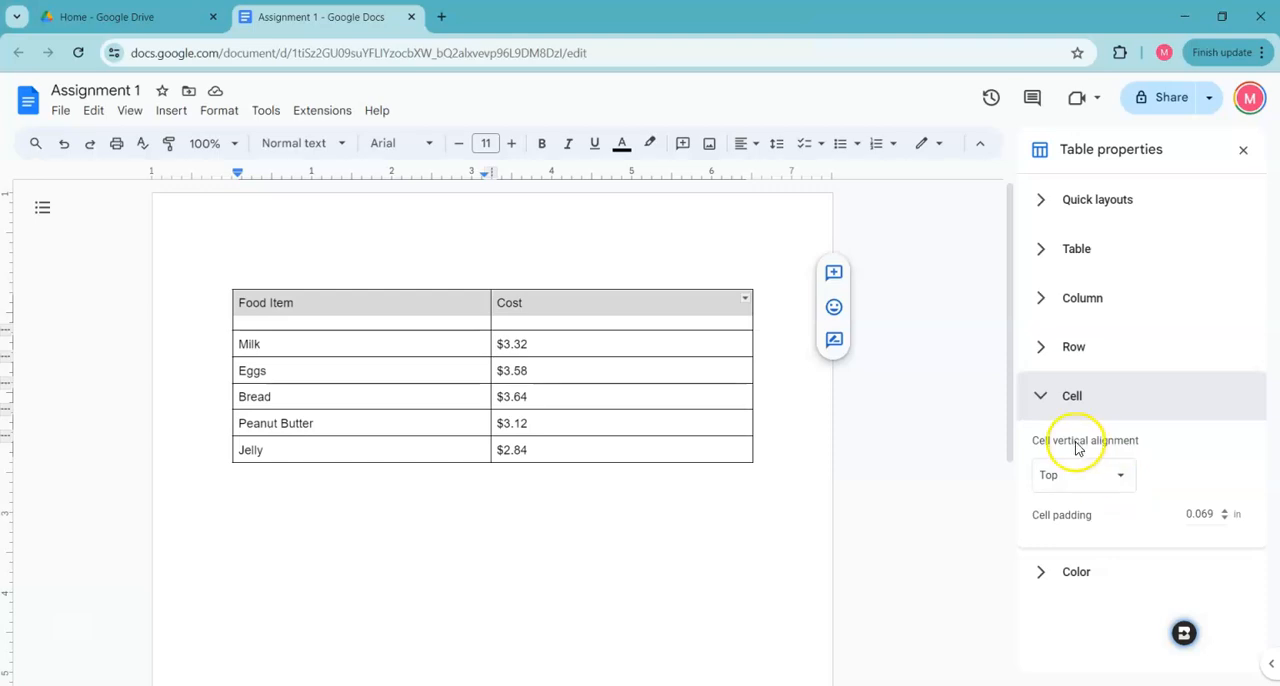
click(1120, 478)
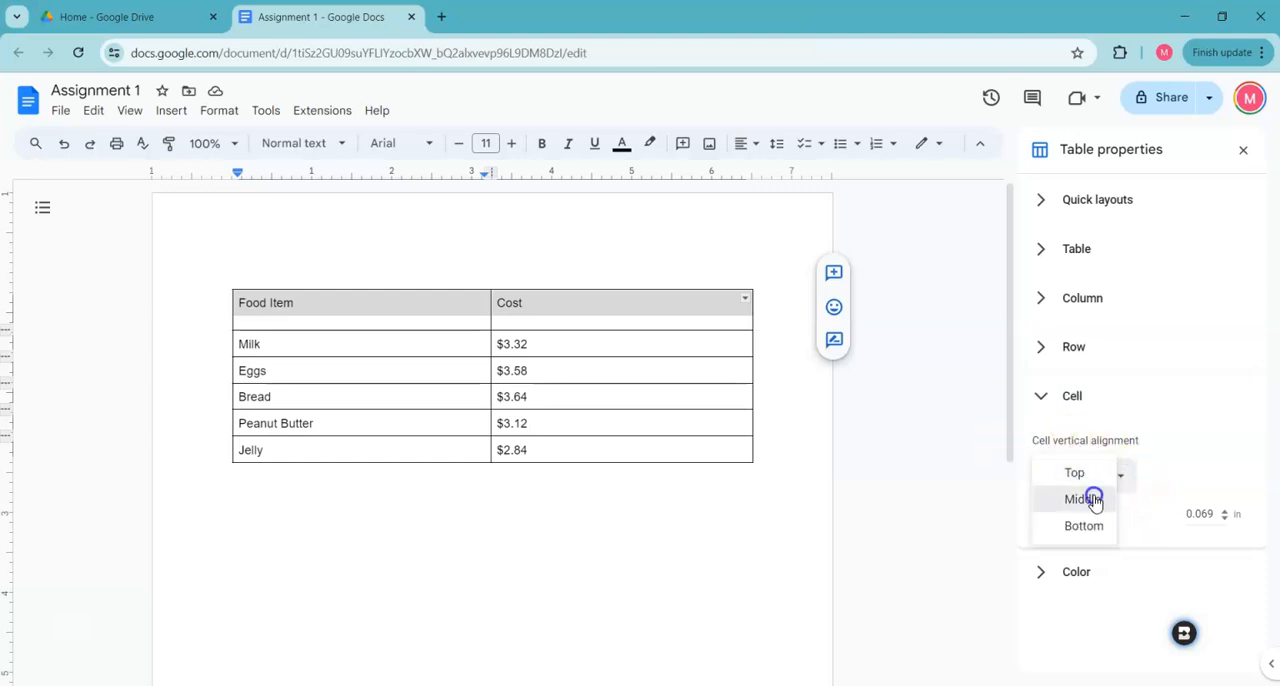
click(1094, 499)
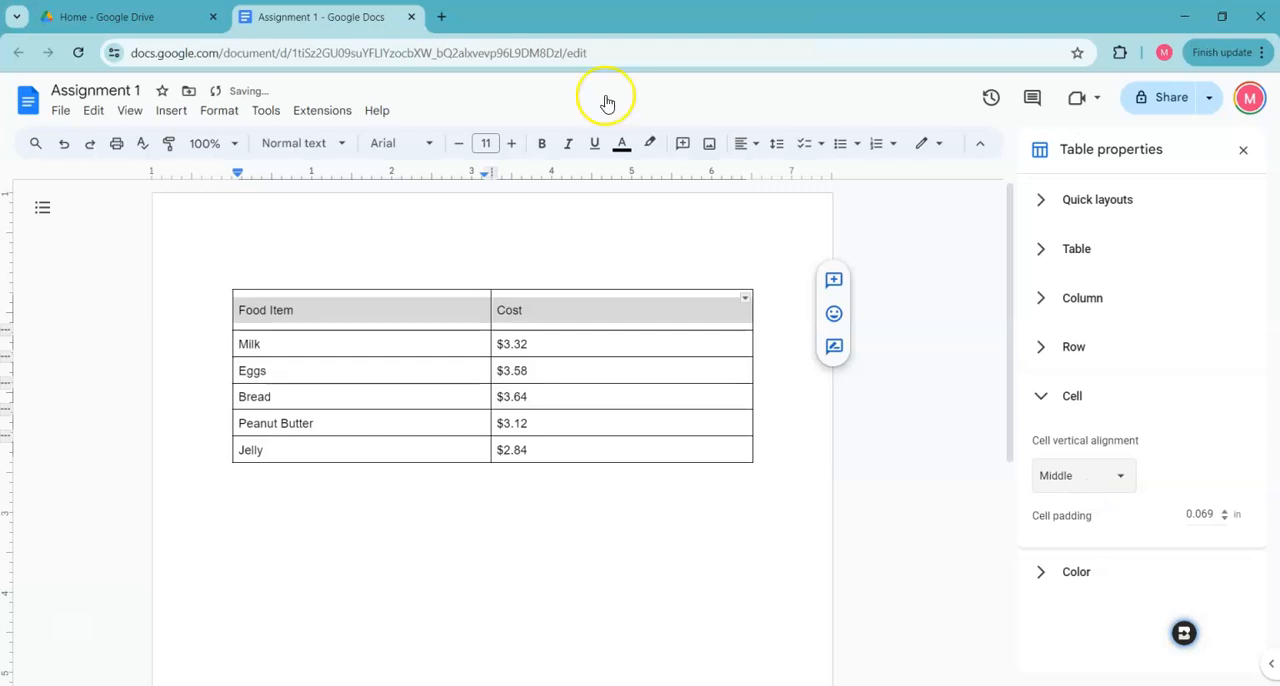
Center the header row's text horizontally in both cells
click(742, 146)
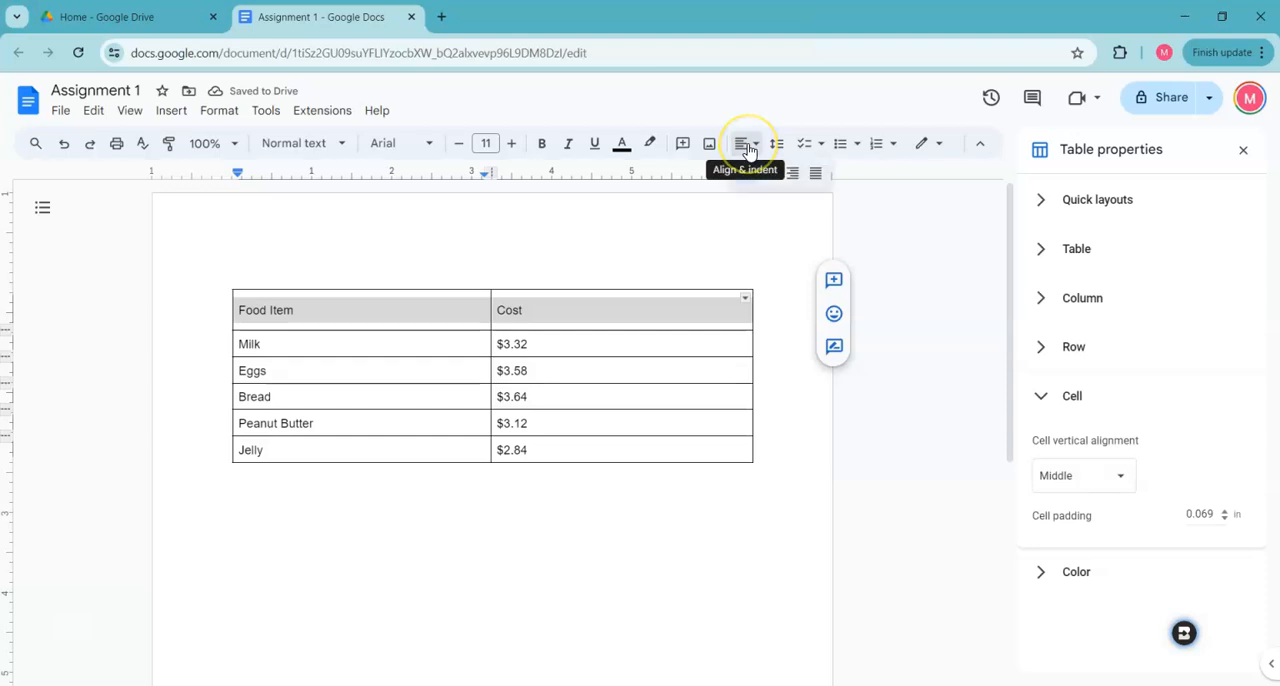
click(769, 180)
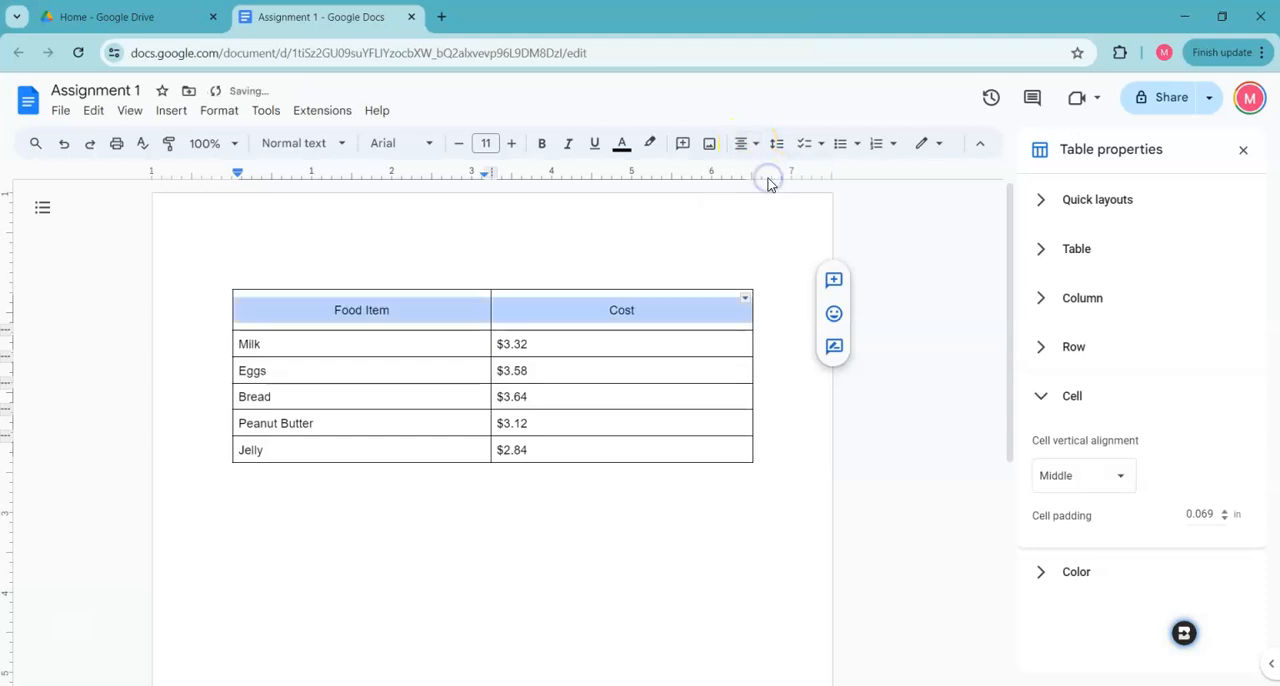
click(671, 300)
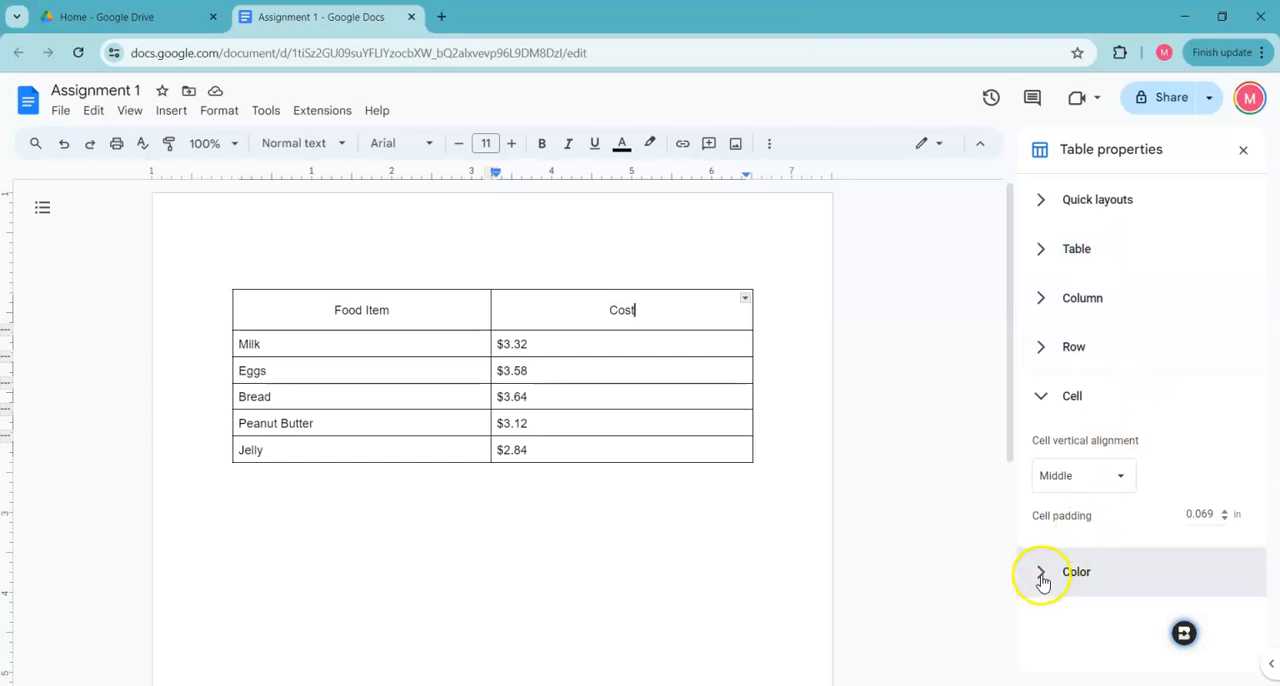
Fill all cells of the table with a light yellow background color through the table's color properties
click(1040, 396)
click(1040, 445)
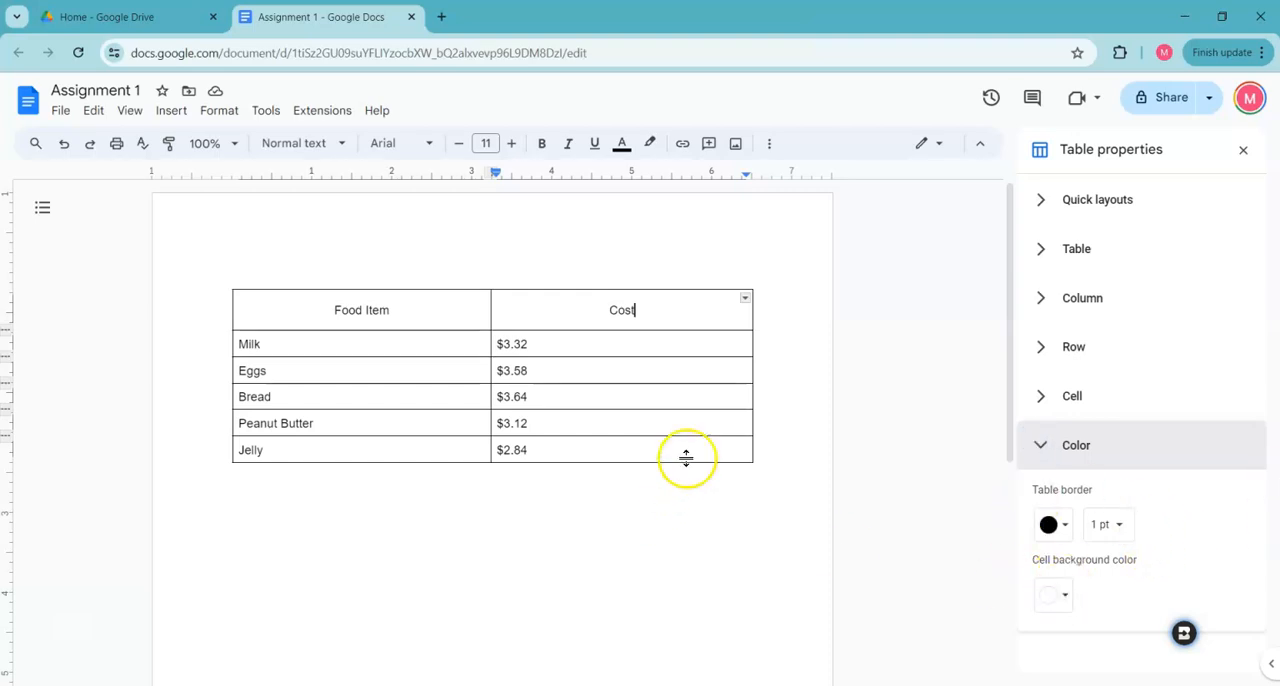
drag(686, 457, 363, 295)
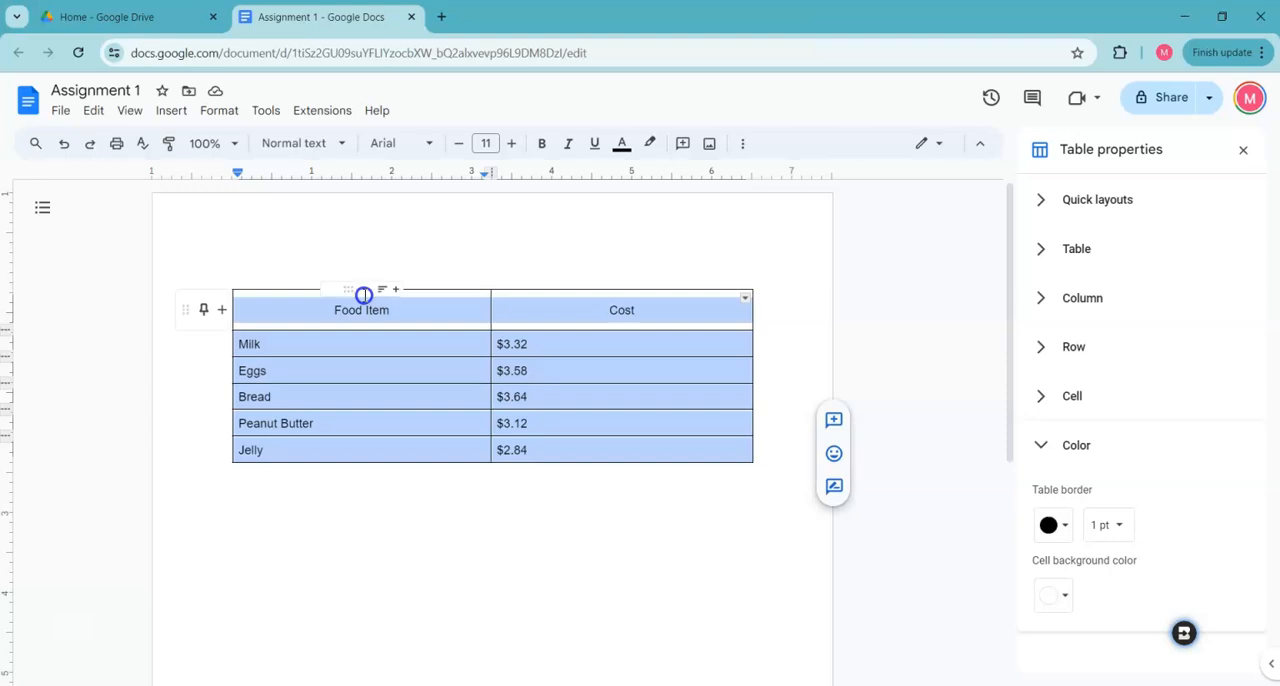
click(1064, 598)
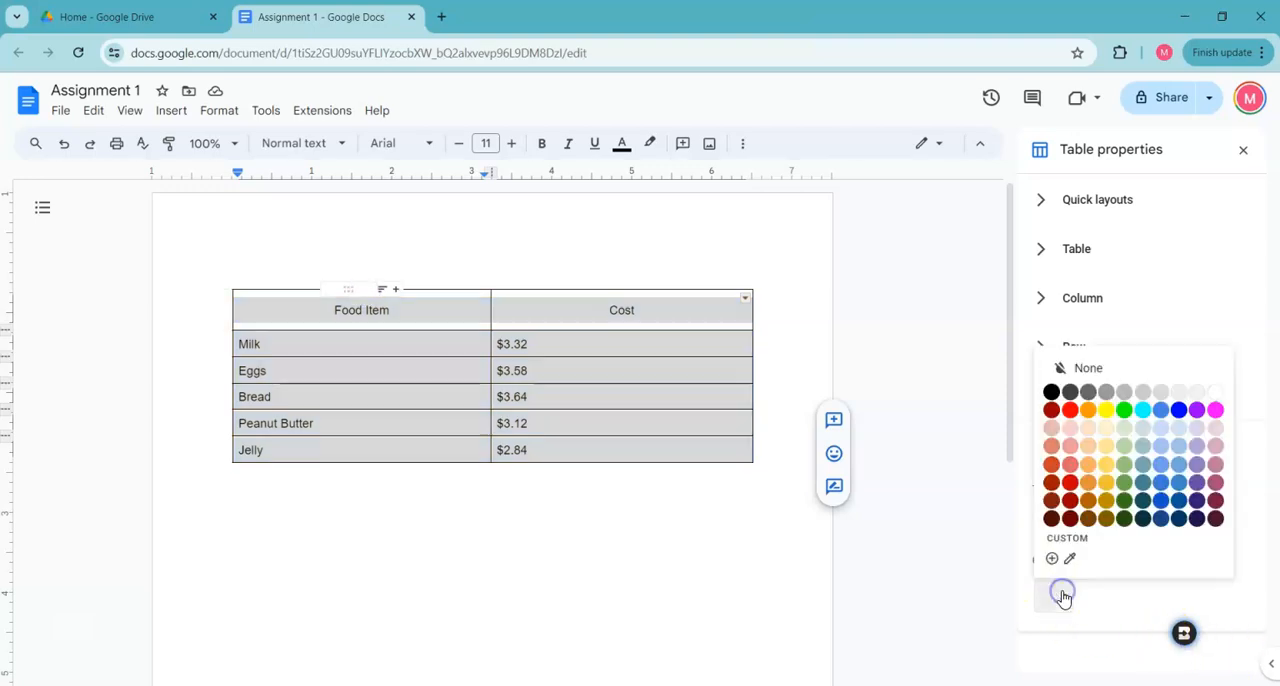
click(1109, 448)
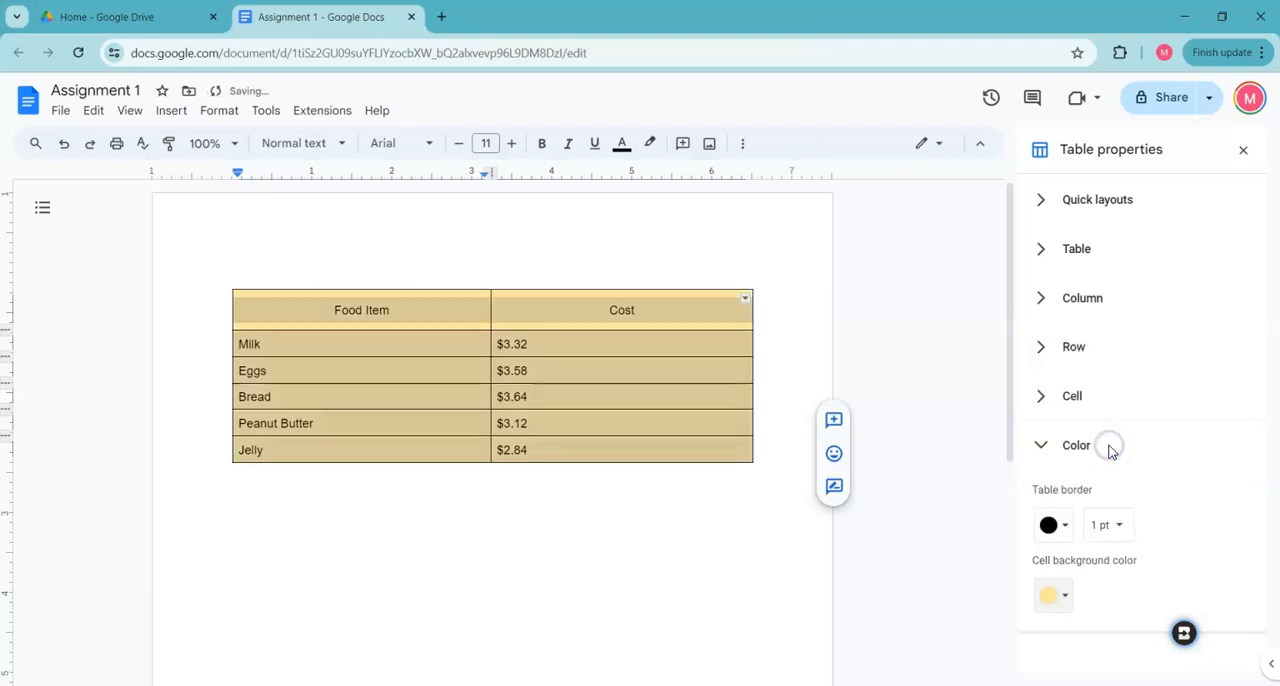
Set the border of the whole table to white with a width of 3 pt
click(1060, 528)
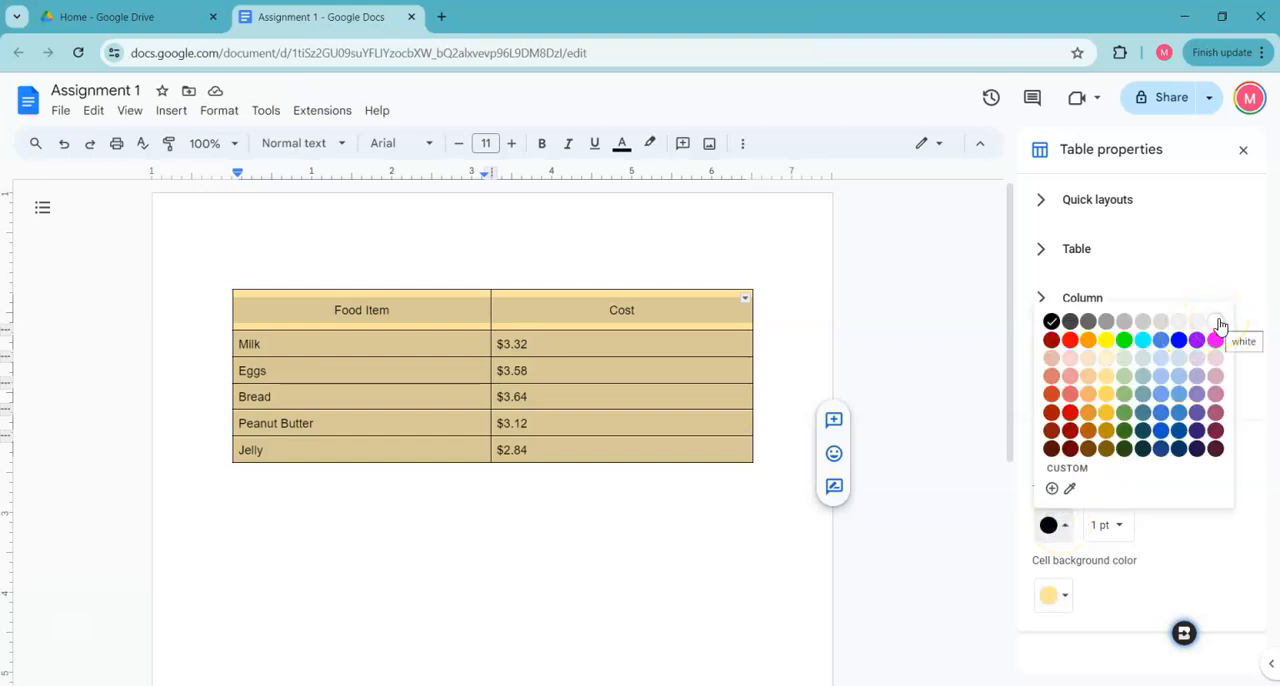
click(1217, 324)
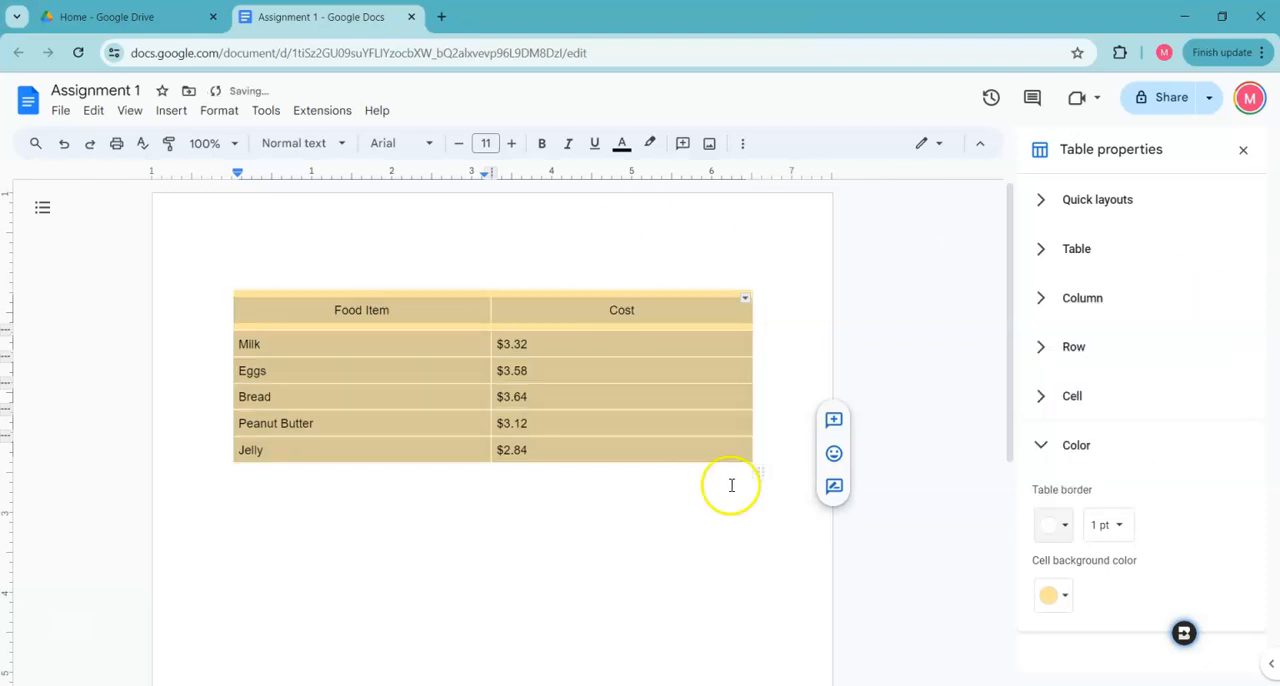
click(1127, 546)
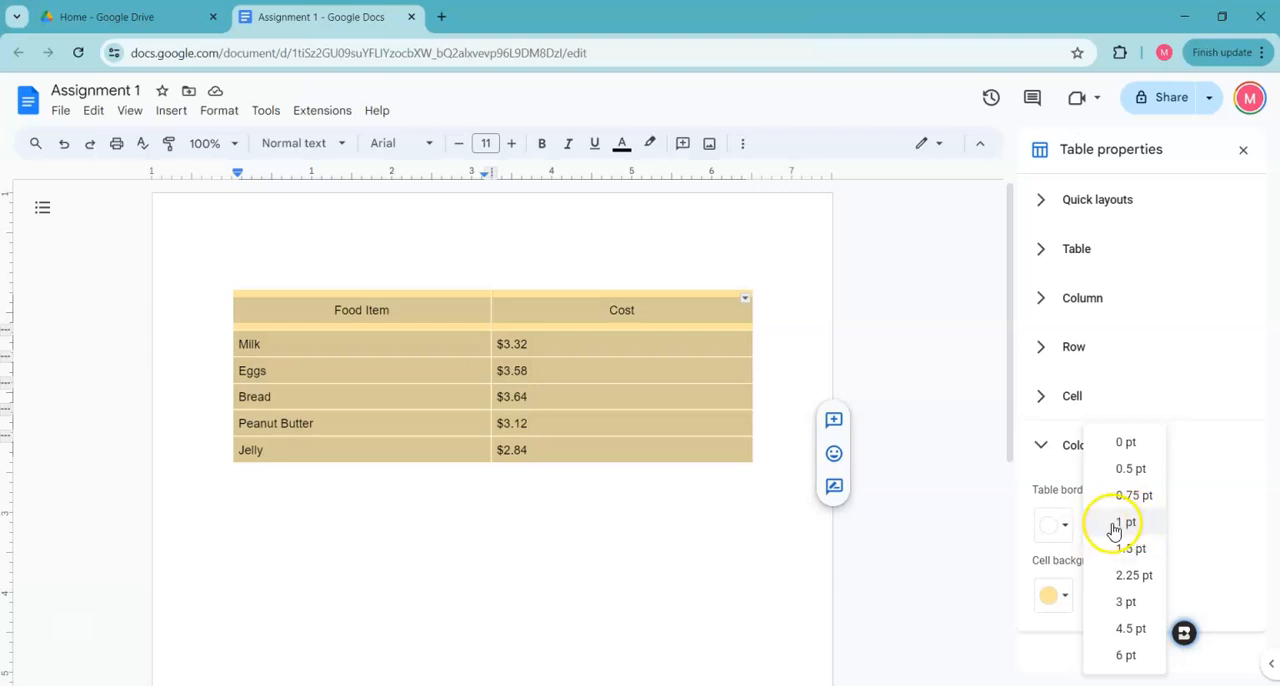
click(1127, 602)
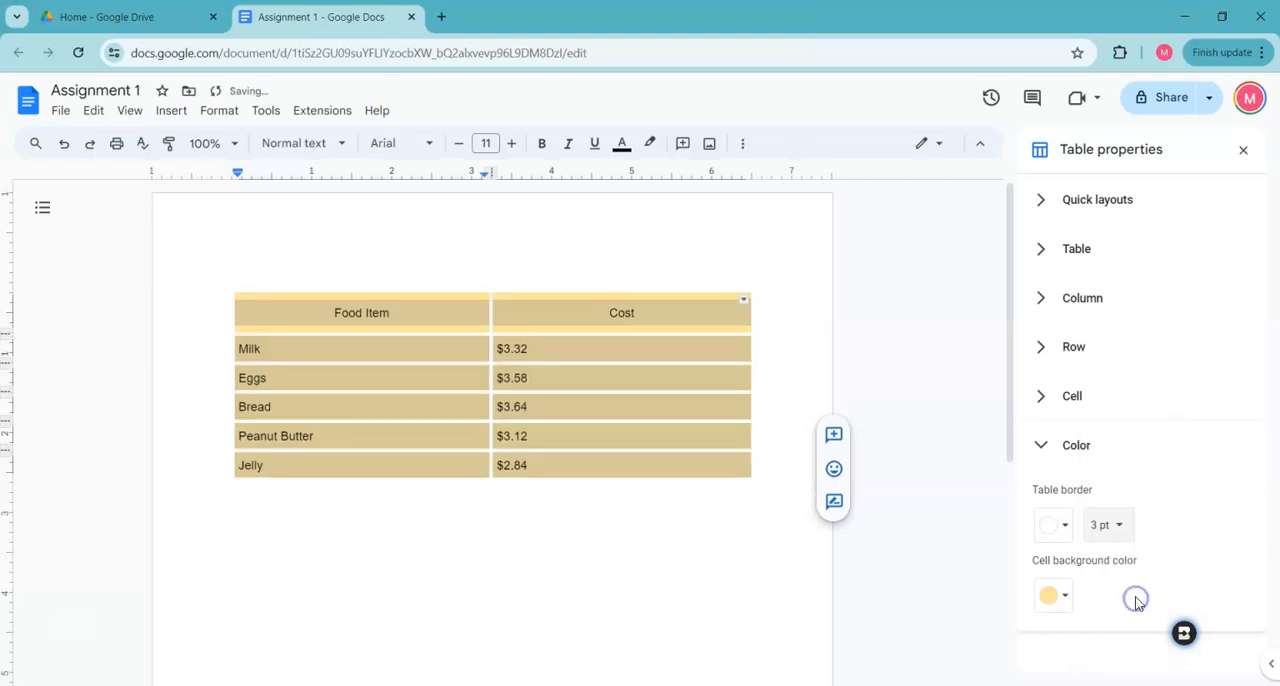
click(561, 497)
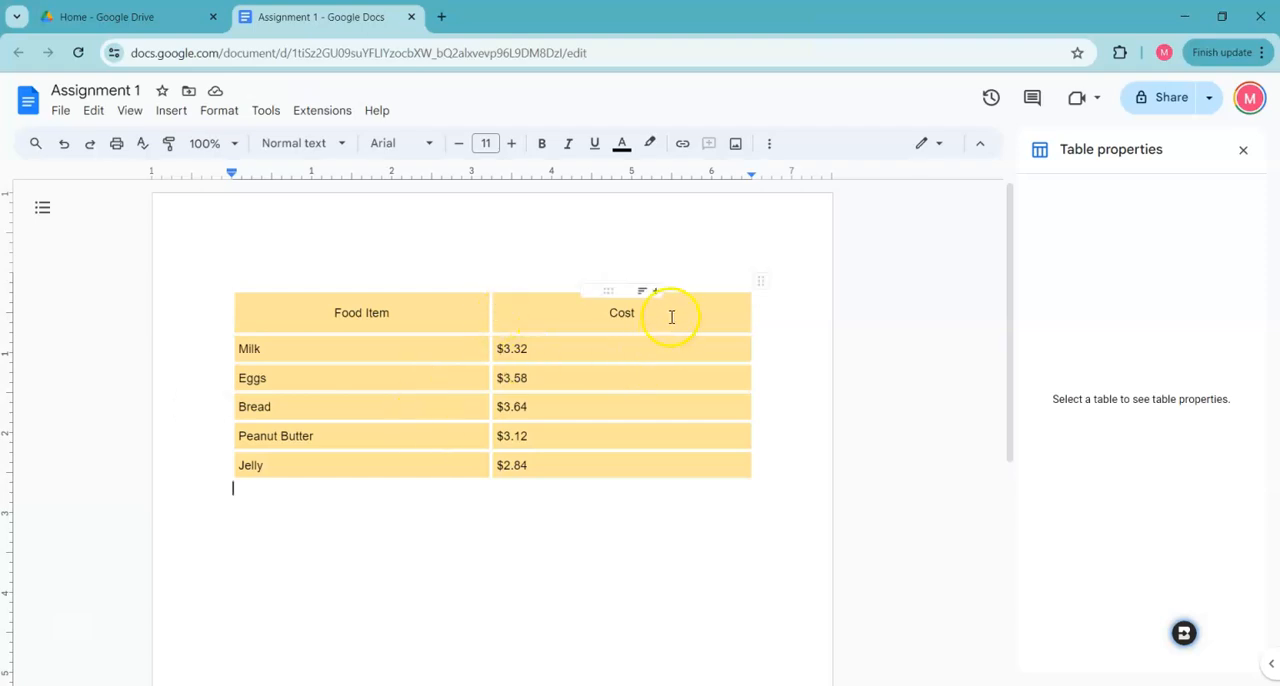
Change the header row's cell background to a light blue-green color
drag(671, 315, 394, 314)
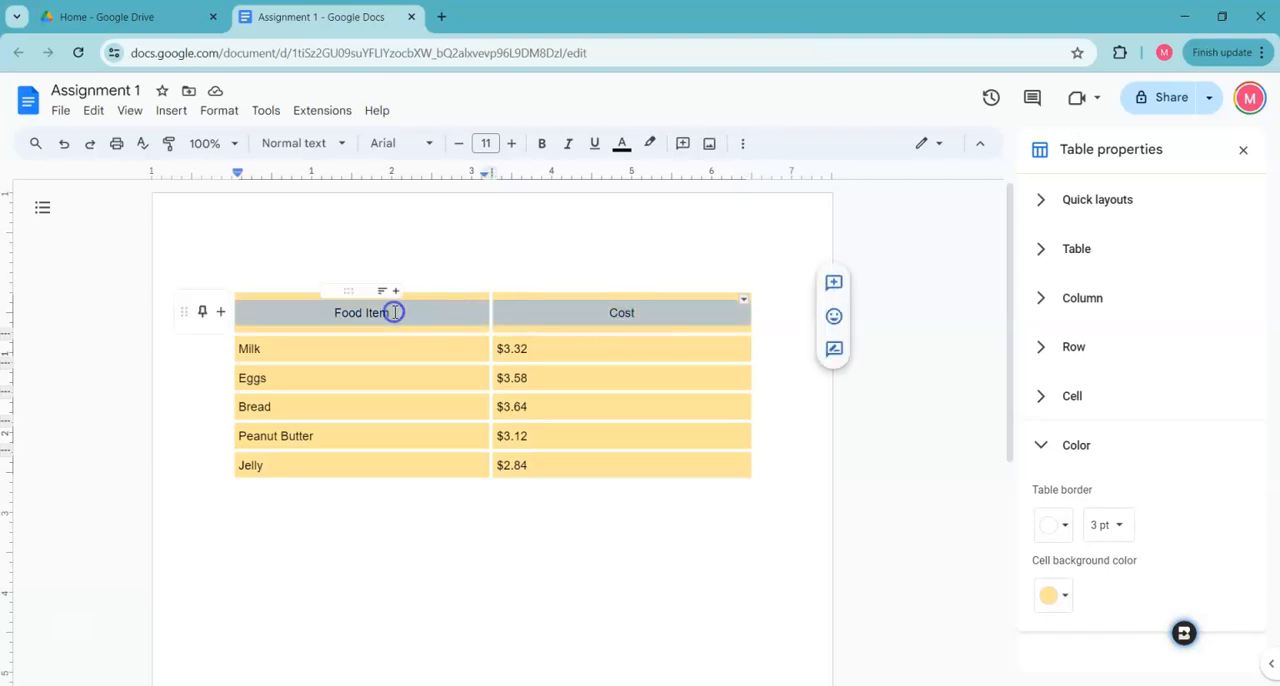
click(1066, 595)
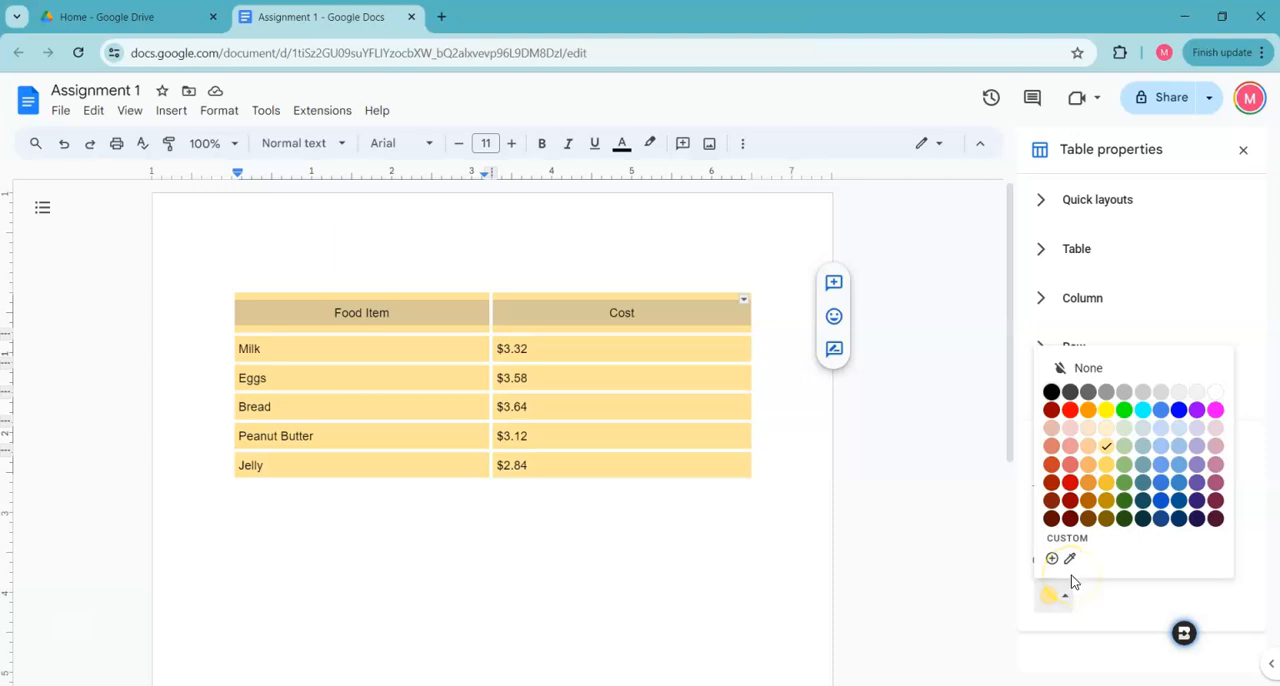
click(1147, 451)
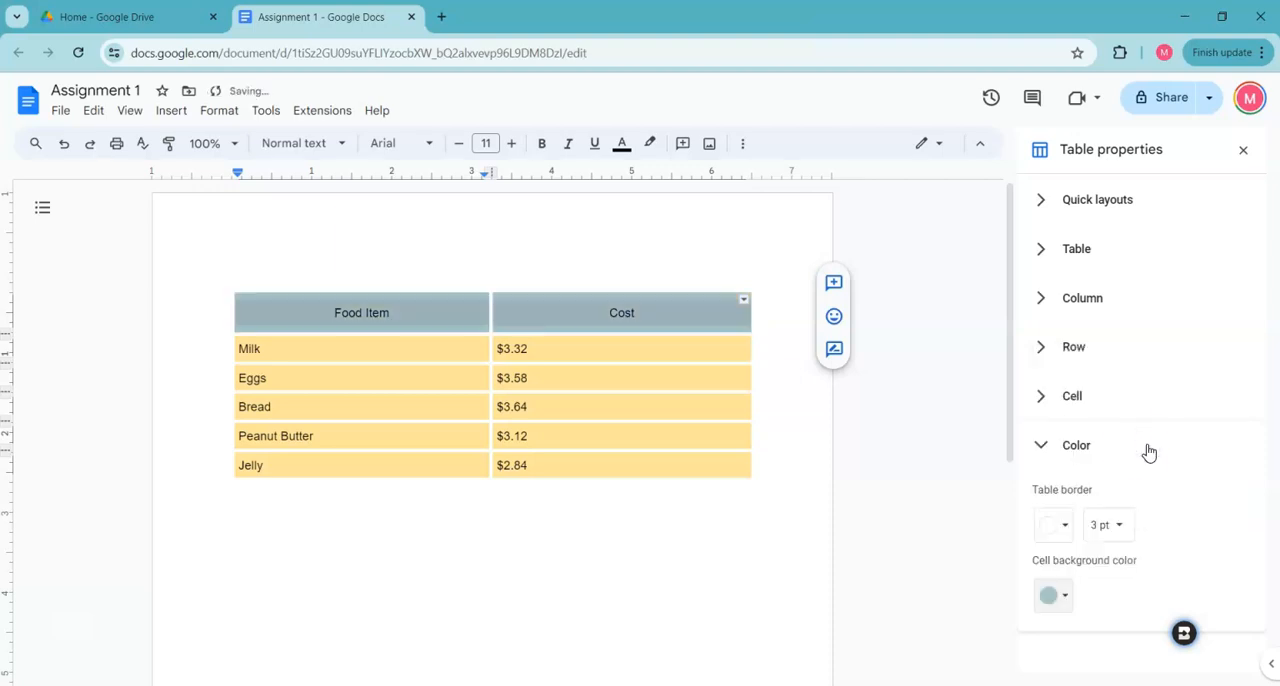
Make the header row's text bold at font size 14, and close the table properties
click(663, 317)
drag(495, 315, 495, 315)
click(394, 317)
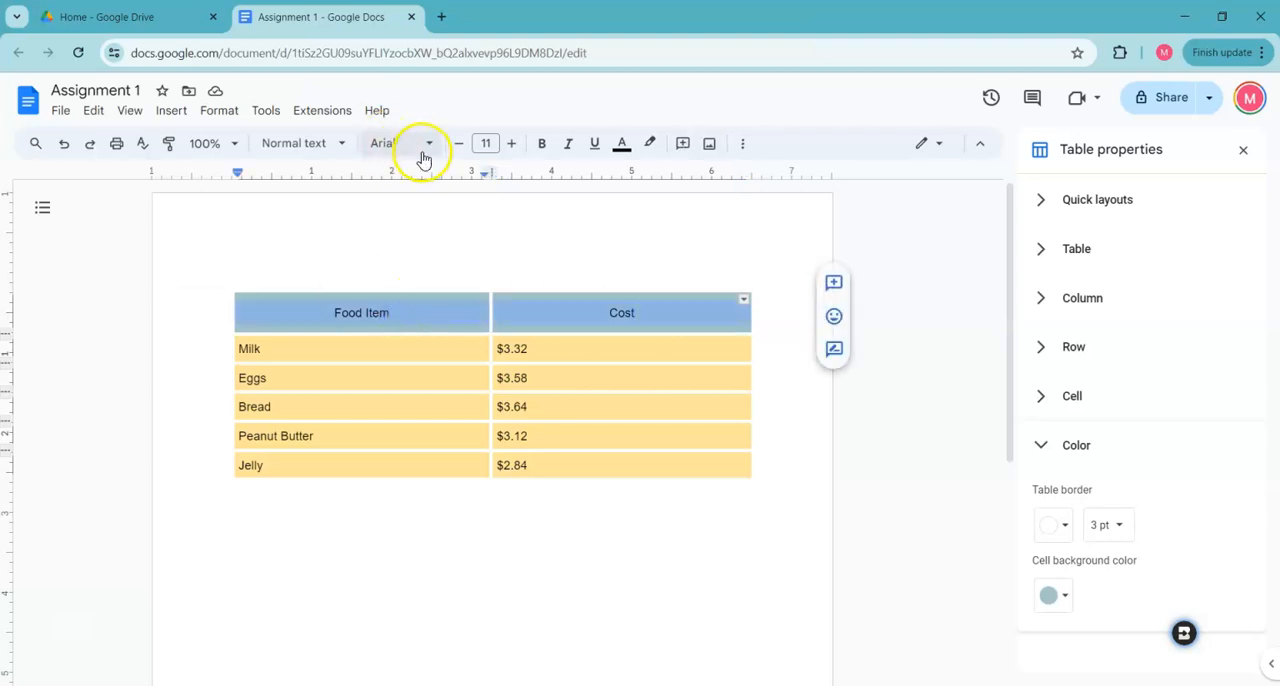
click(542, 147)
click(510, 147)
click(510, 147)
click(510, 147)
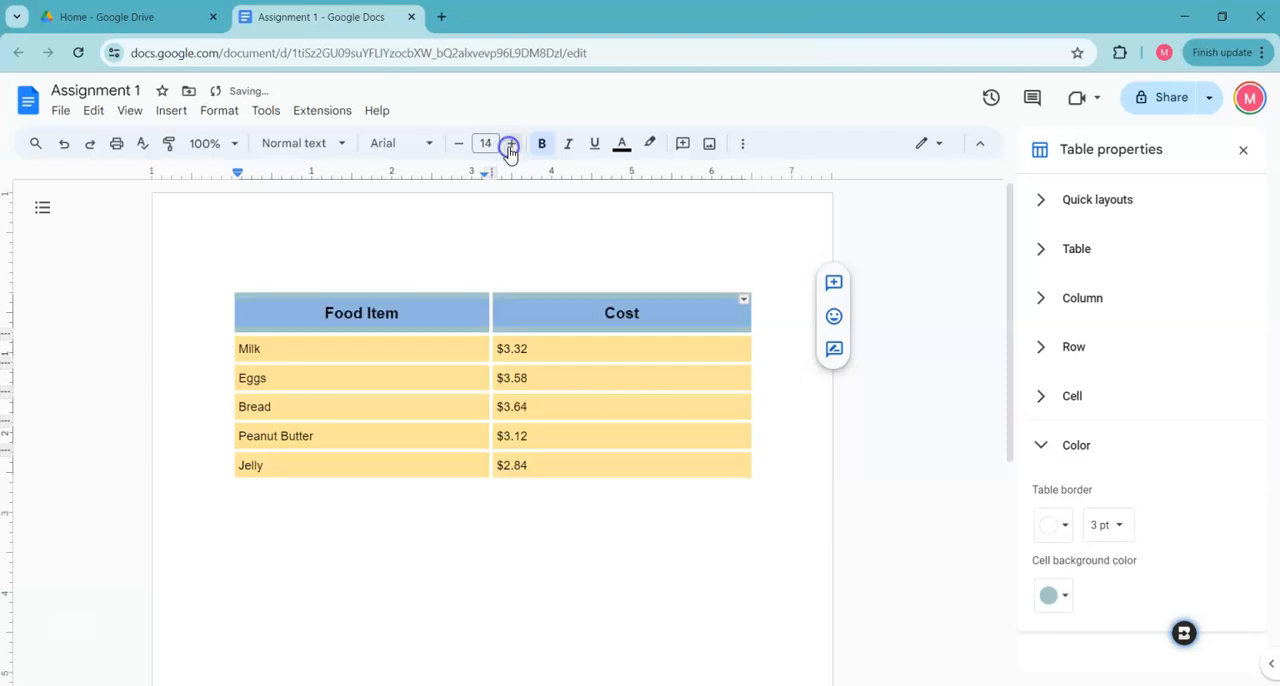
click(660, 515)
click(1243, 149)
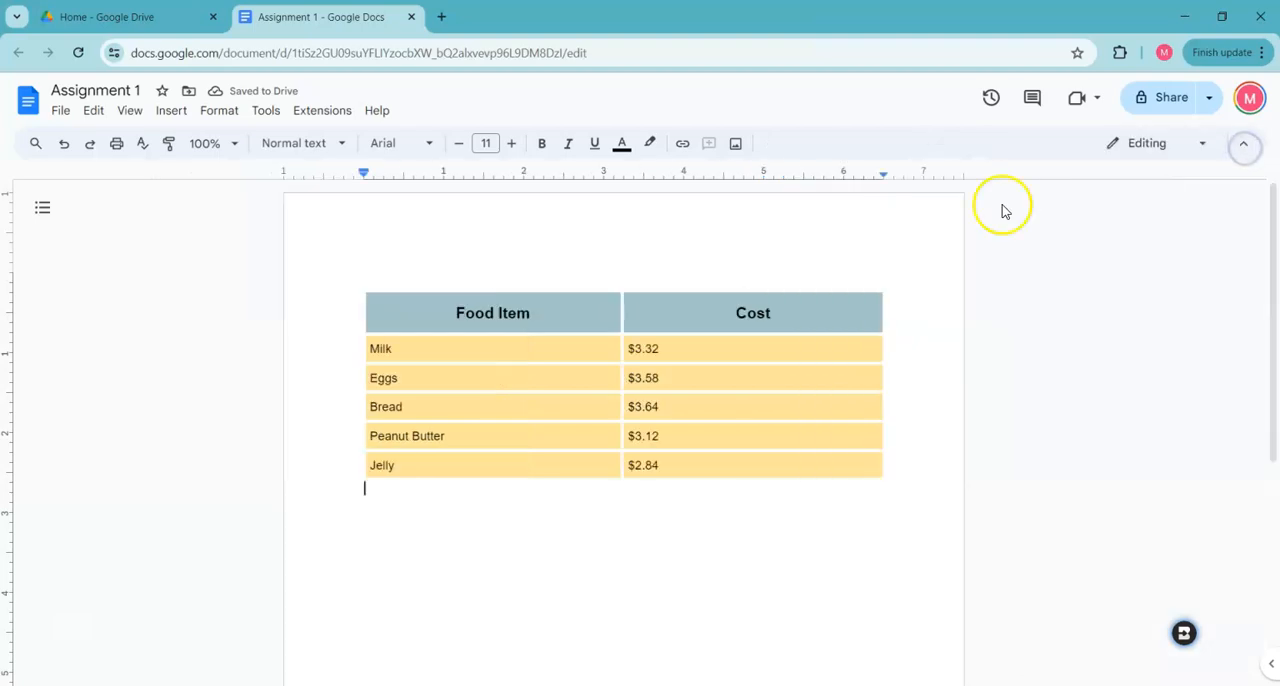